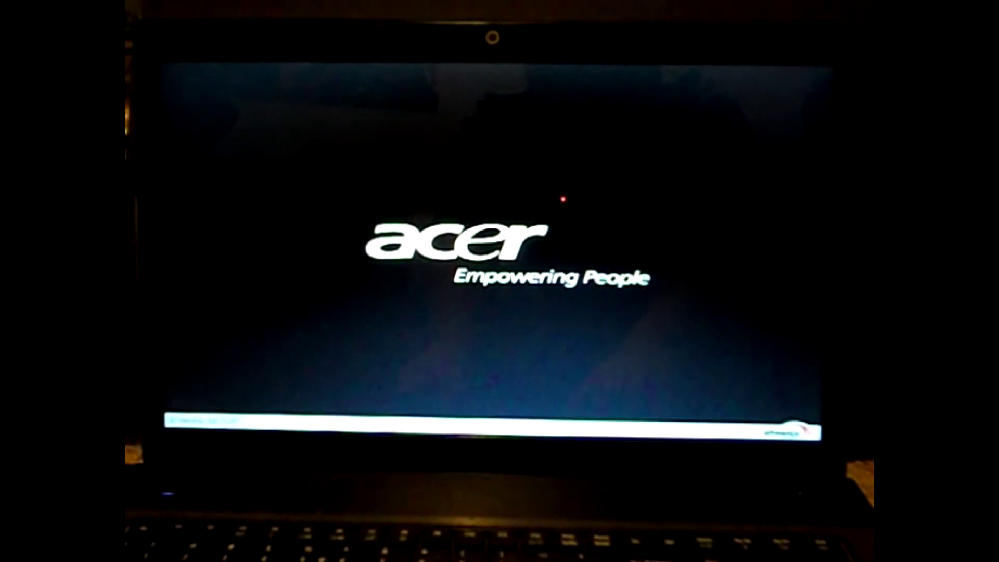
Enter BIOS setup and browse the Boot priority list, with IDE 0 first and USB CD/DVD seventh
{"action": "key", "text": "F2"}
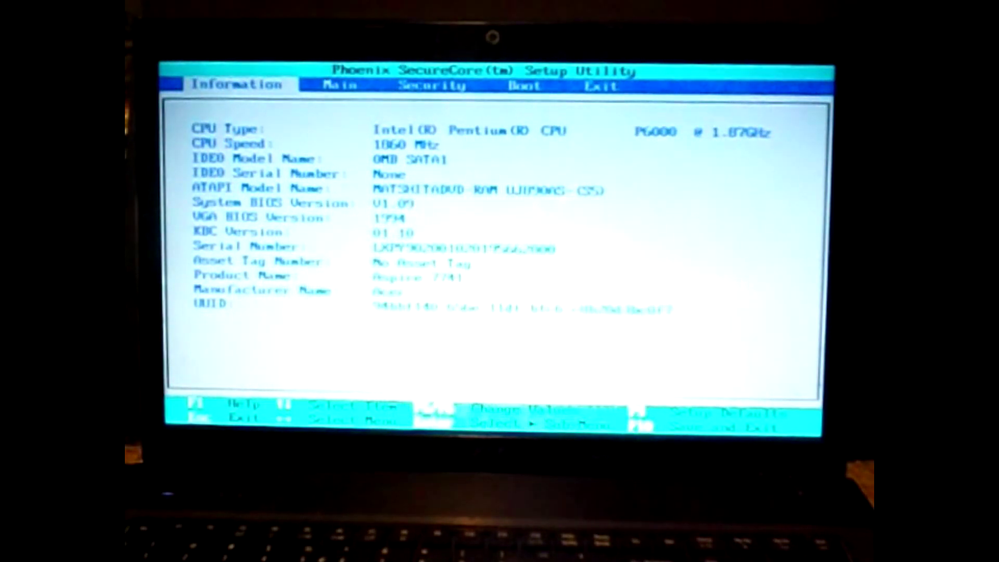
{"action": "key", "text": "Right"}
{"action": "key", "text": "Right"}
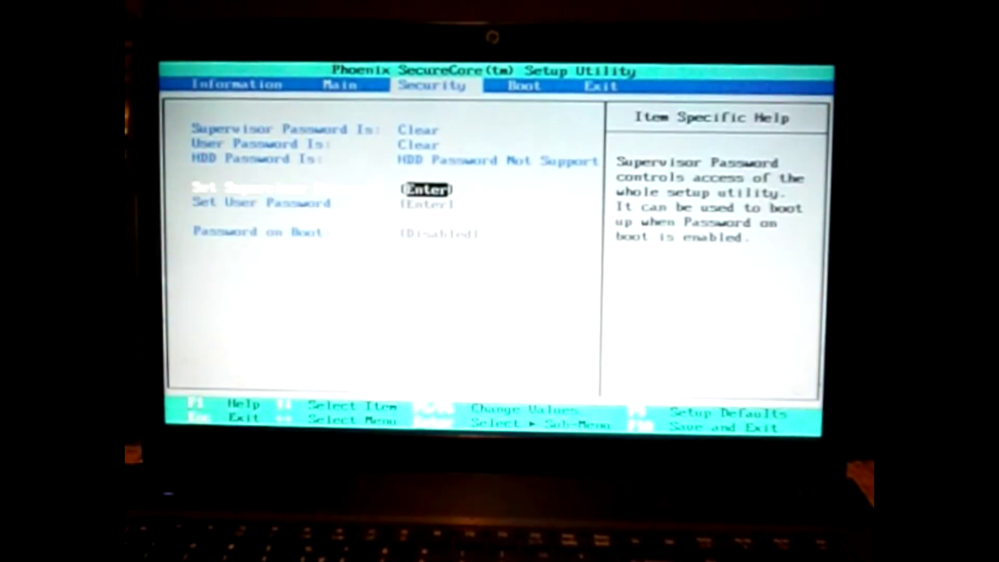
{"action": "key", "text": "Right"}
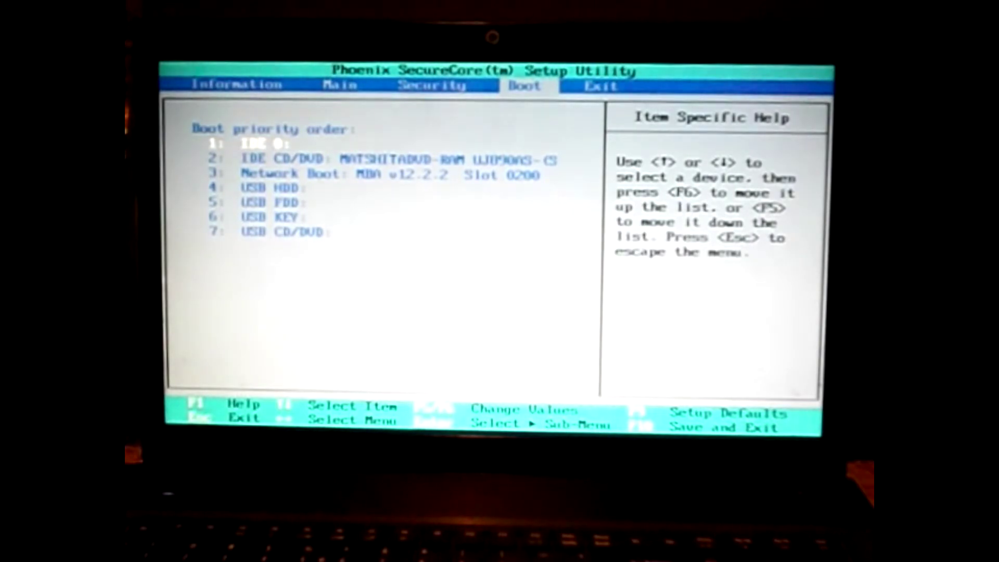
{"action": "key", "text": "Down"}
{"action": "key", "text": "Down"}
{"action": "key", "text": "Down"}
{"action": "key", "text": "Down"}
{"action": "key", "text": "Down"}
{"action": "key", "text": "Down"}
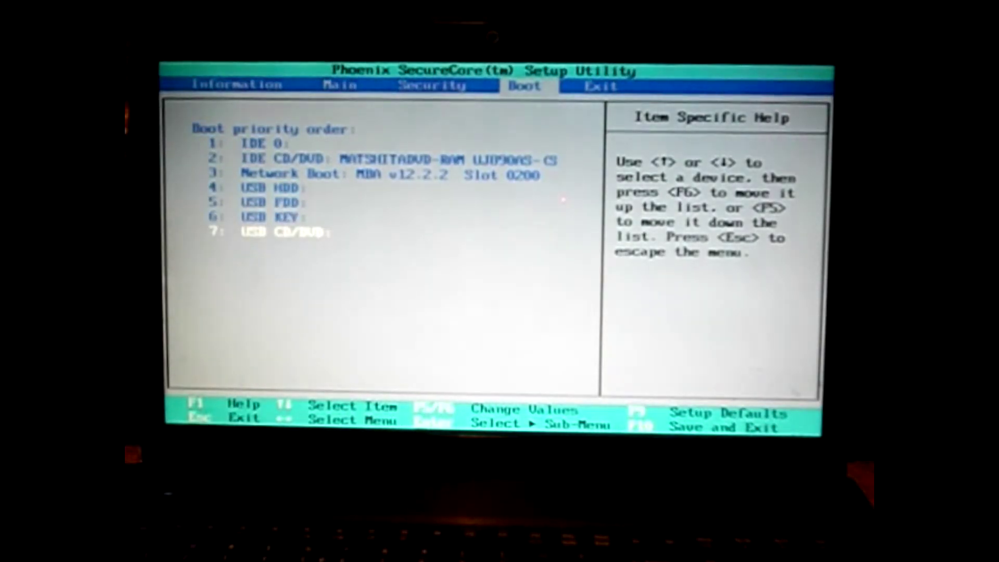